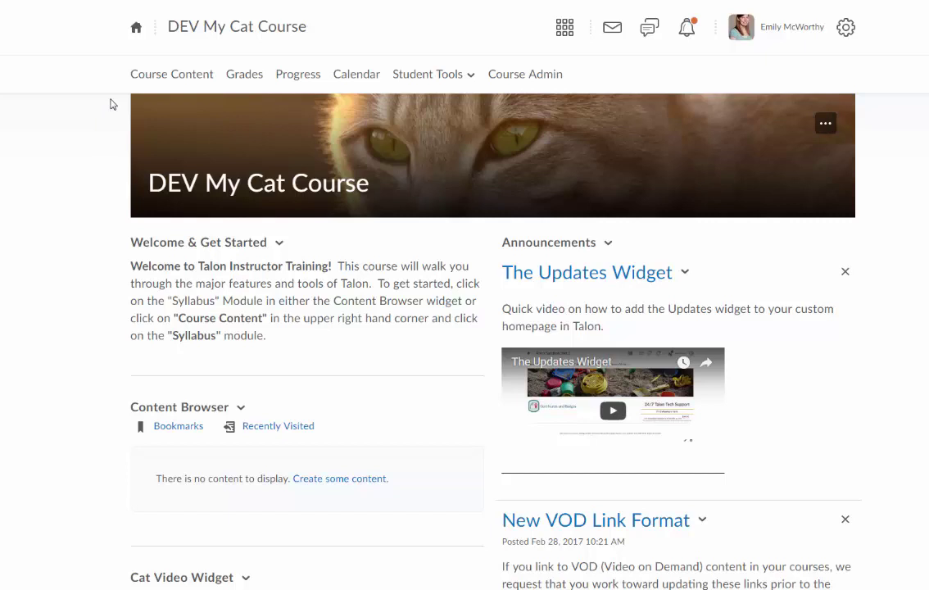
# Open Course Content and add the Introduction to Cats and Cat Whiskers modules.
pyautogui.click(189, 80)
pyautogui.click(168, 79)
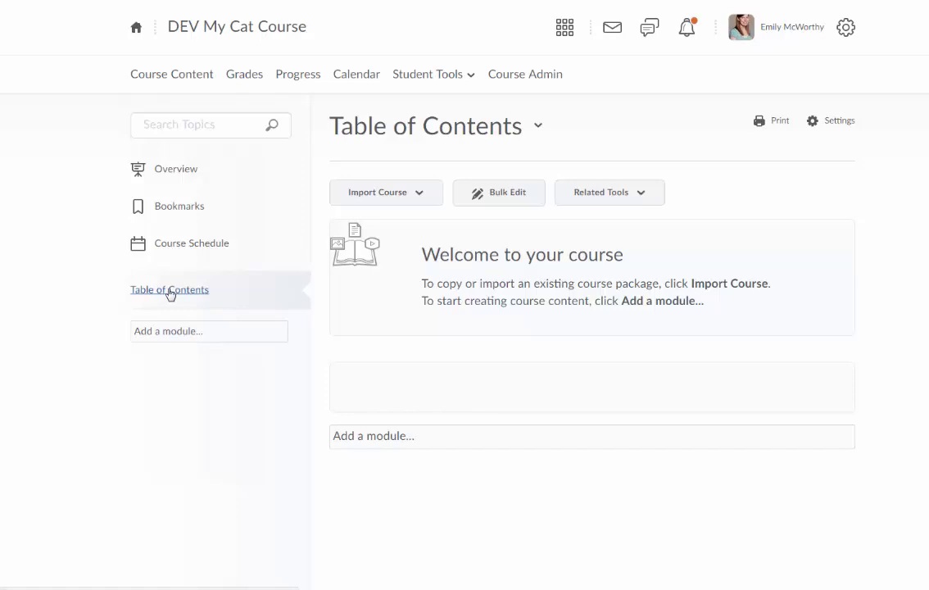
pyautogui.click(205, 332)
pyautogui.write('Introduction to Cats')
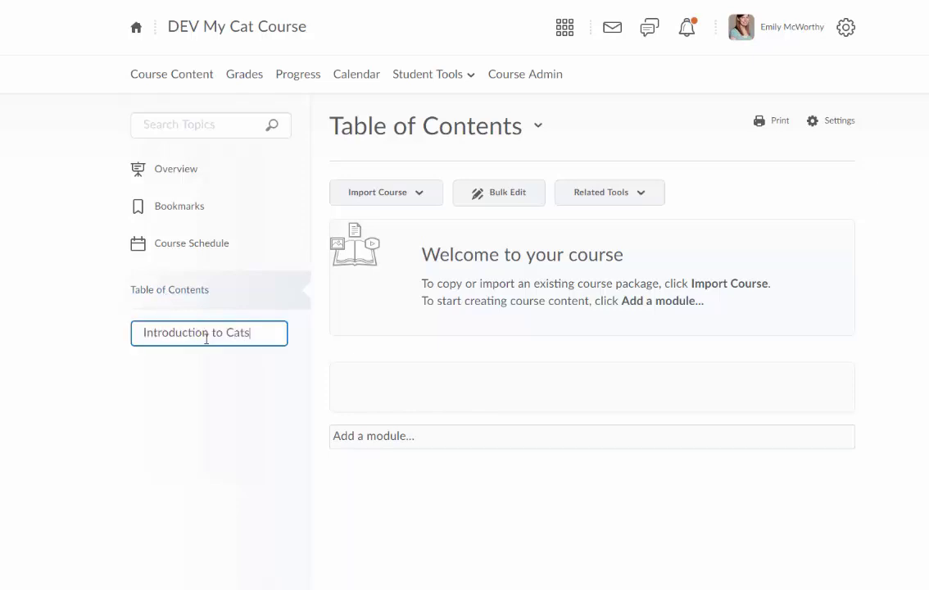
pyautogui.press('Return')
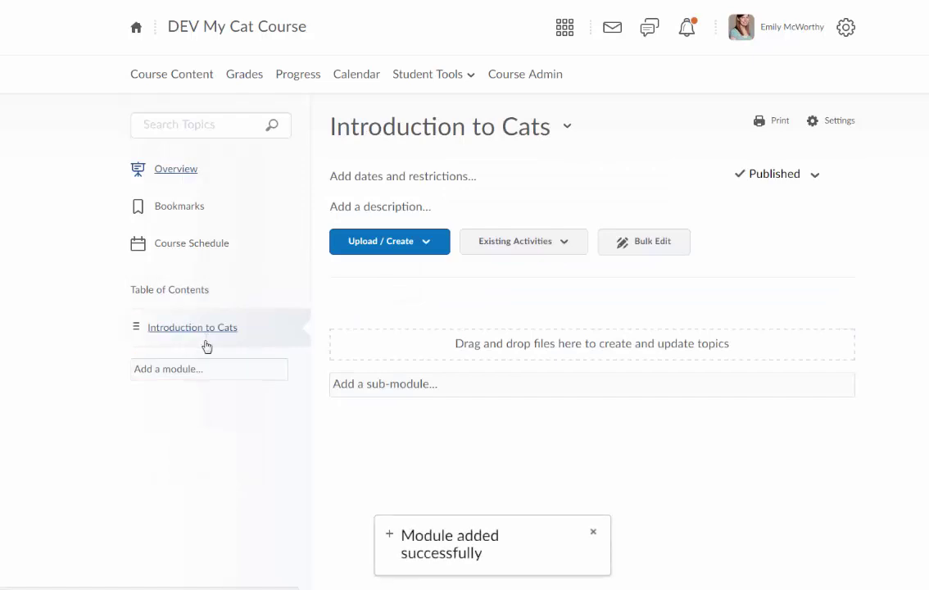
pyautogui.click(205, 372)
pyautogui.write('Cat Whiskers')
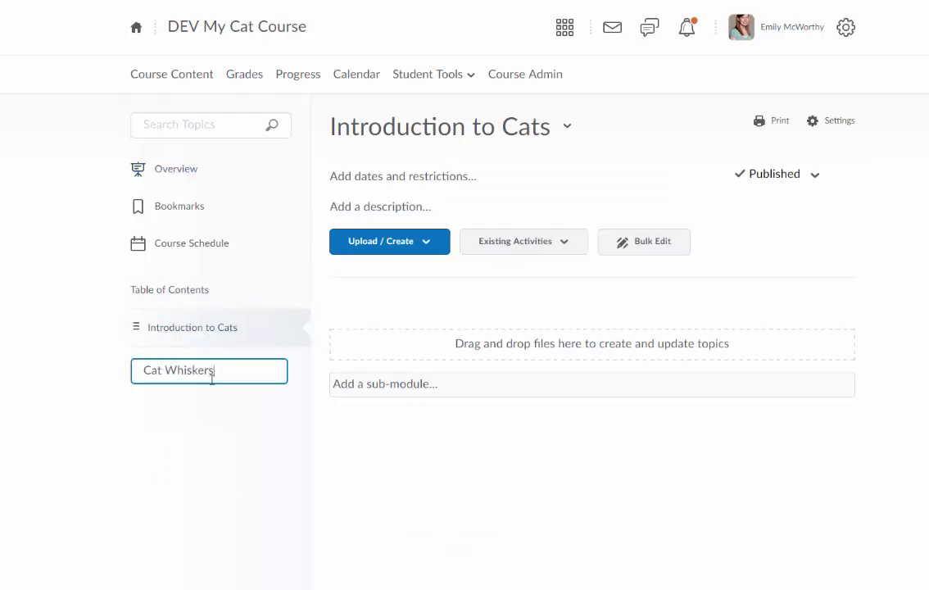
pyautogui.press('Return')
# Add the Cat Food and Cute Cats modules, then open Introduction to Cats.
pyautogui.click(177, 408)
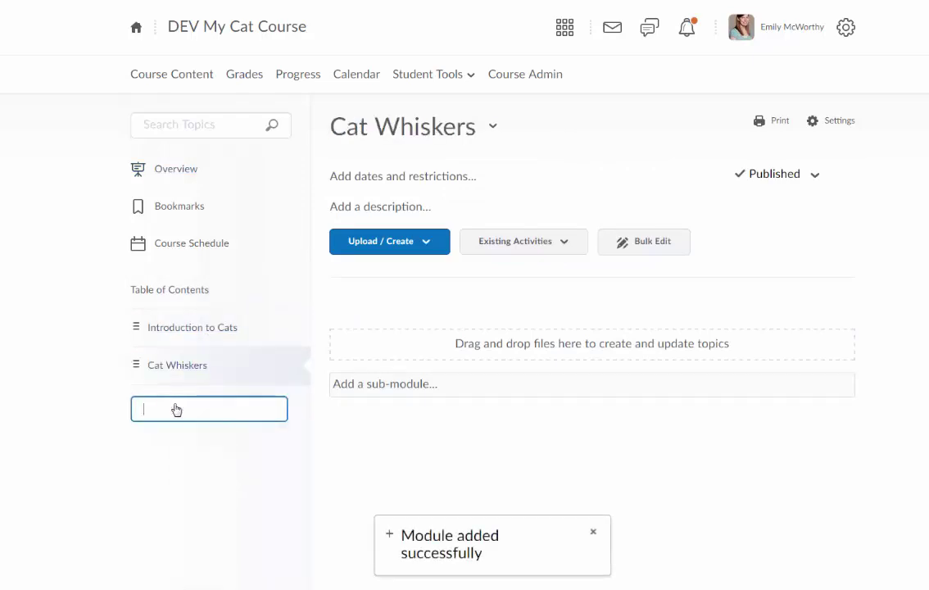
pyautogui.write('Cat Food')
pyautogui.press('Return')
pyautogui.click(171, 445)
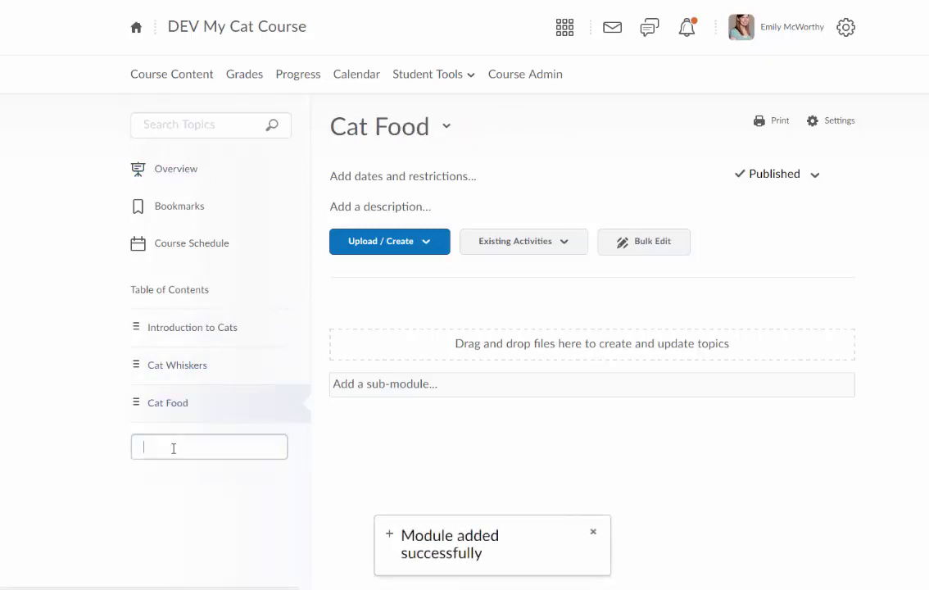
pyautogui.write('Cute Cats')
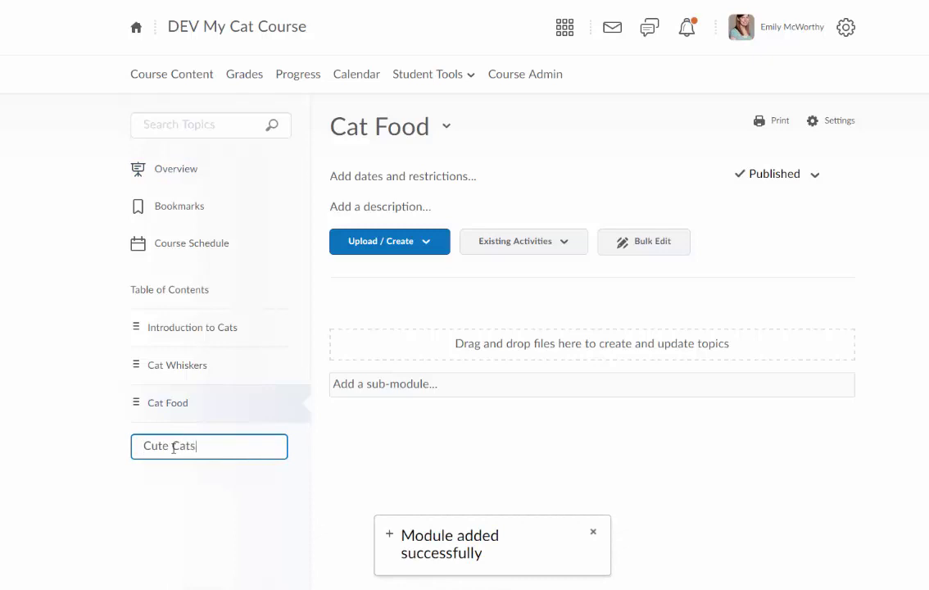
pyautogui.press('Return')
pyautogui.click(191, 327)
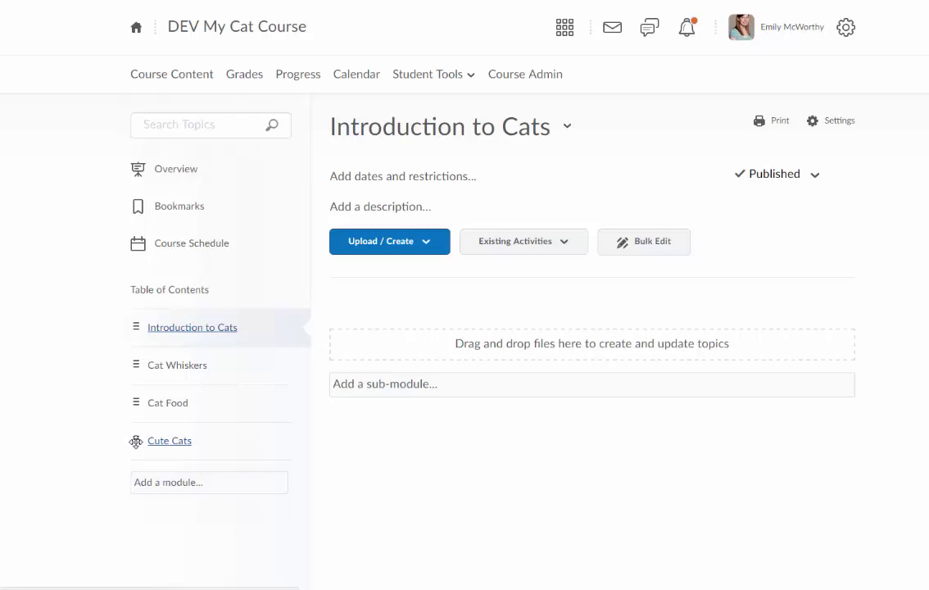
# Drag the Cute Cats module up to sit directly below Introduction to Cats.
pyautogui.moveTo(137, 441); pyautogui.dragTo(135, 353)
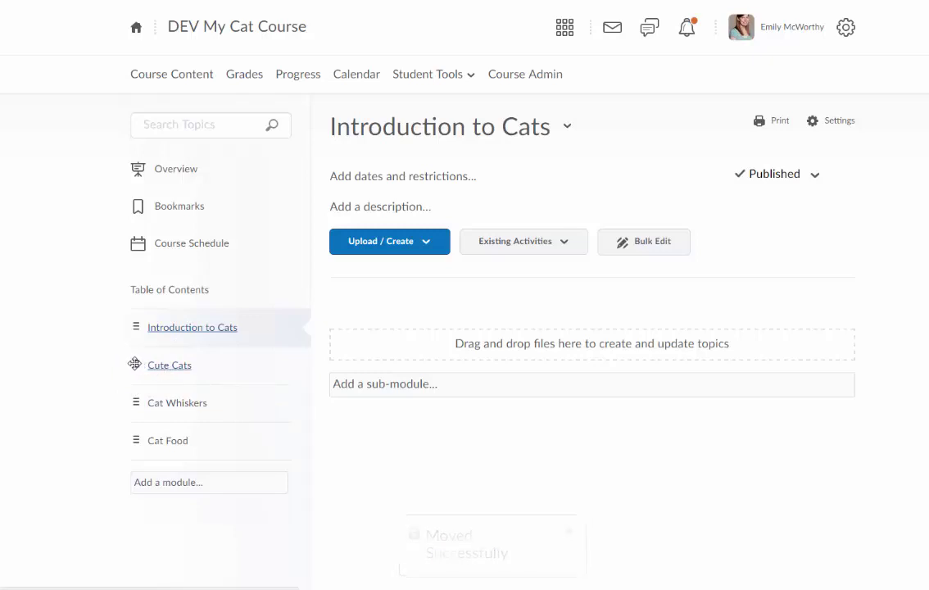
pyautogui.moveTo(134, 364)
pyautogui.mouseDown()
pyautogui.moveTo(178, 402)
pyautogui.moveTo(131, 364)
pyautogui.mouseUp()
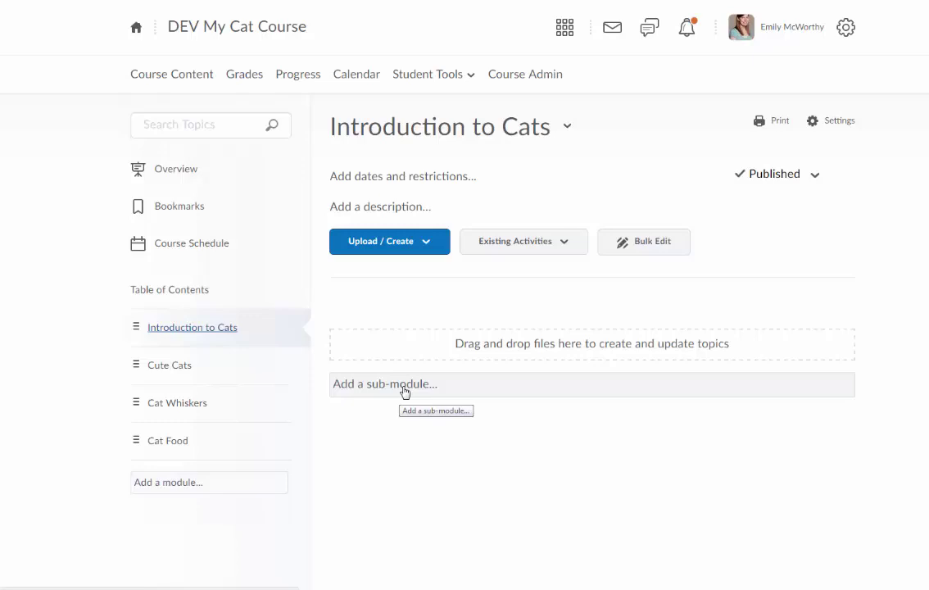
# Upload Black_Cat_02812_svg_vector_nevit.svg from this computer as a topic in Introduction to Cats.
pyautogui.click(426, 245)
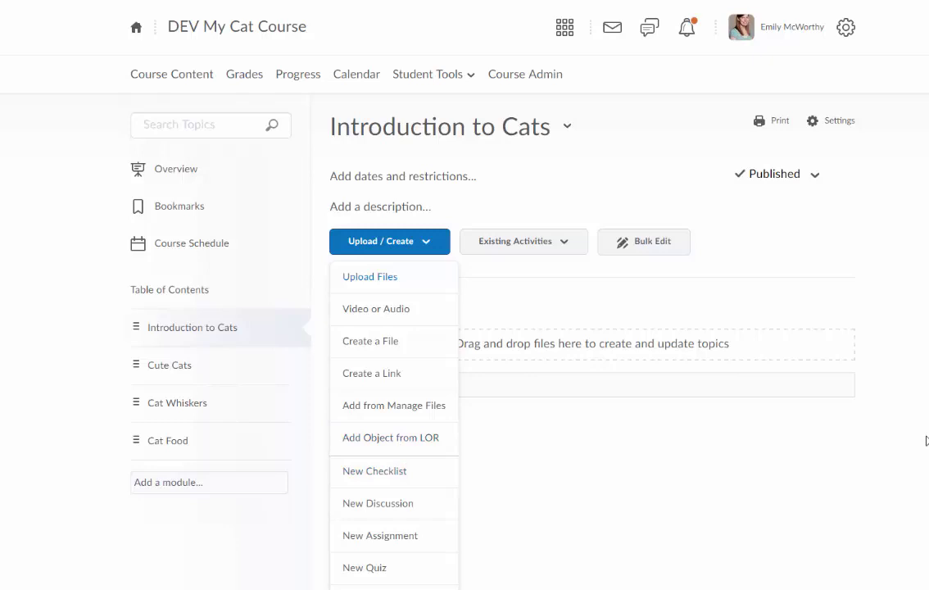
pyautogui.scroll(-1, 465, 295)
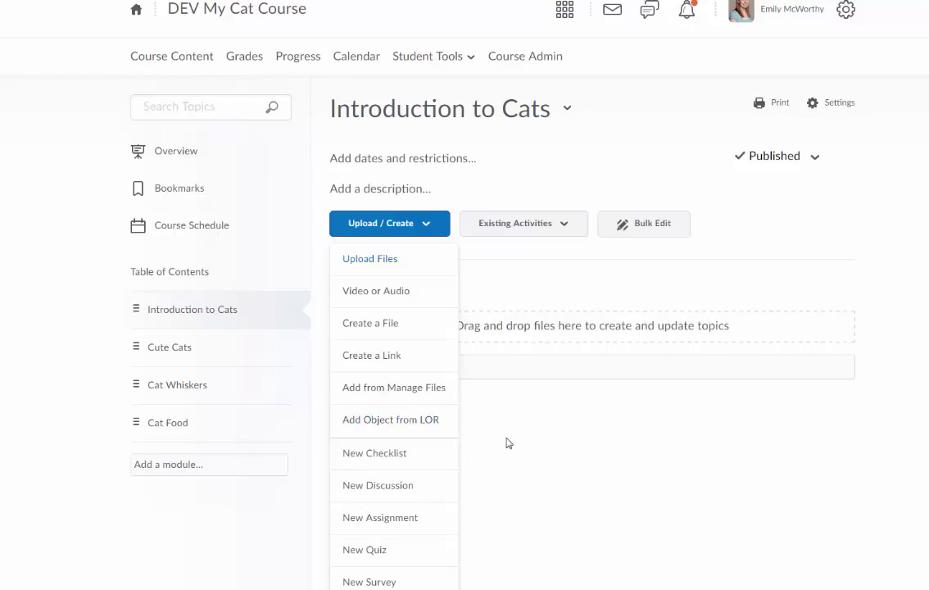
pyautogui.scroll(1, 442, 369)
pyautogui.click(379, 285)
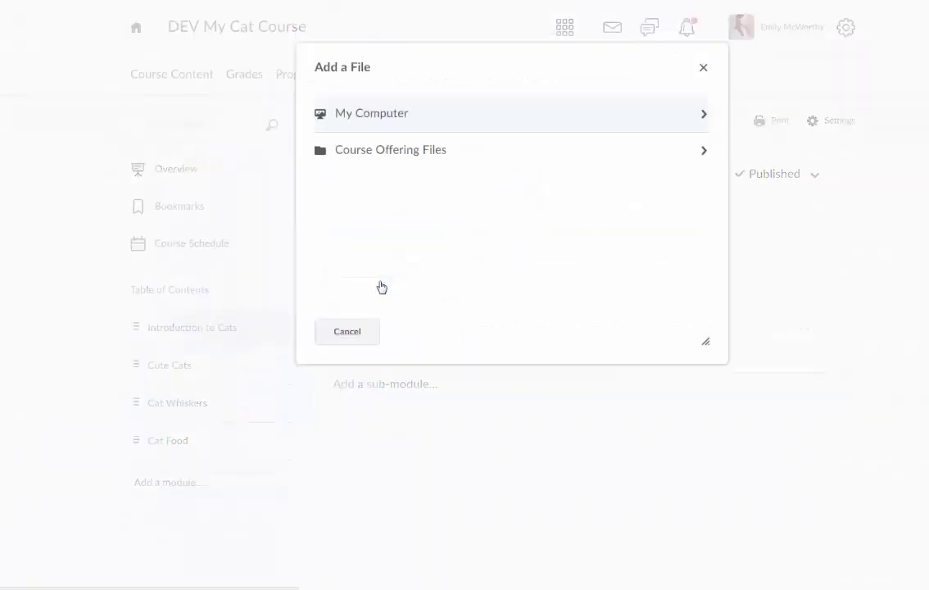
pyautogui.click(581, 125)
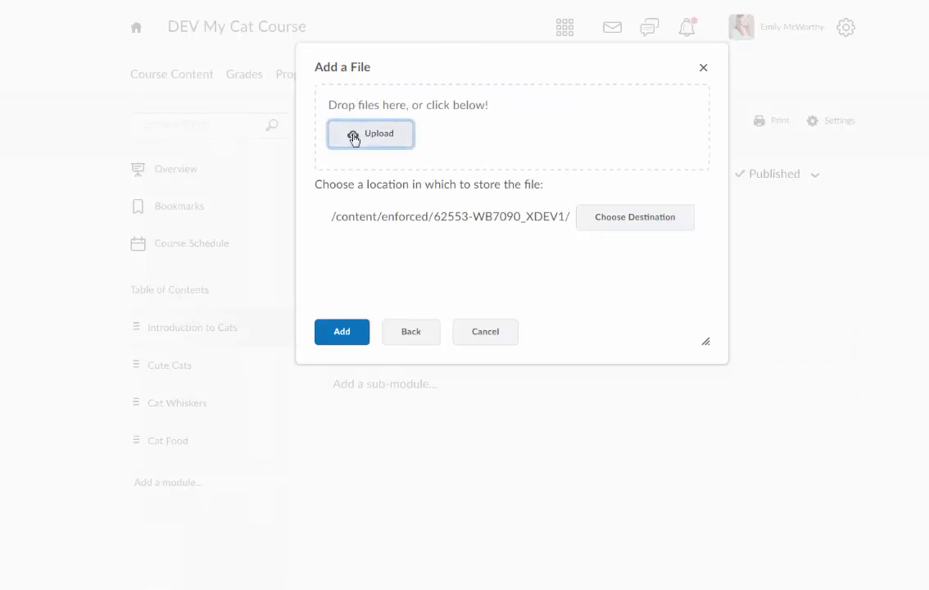
pyautogui.click(355, 136)
pyautogui.click(625, 429)
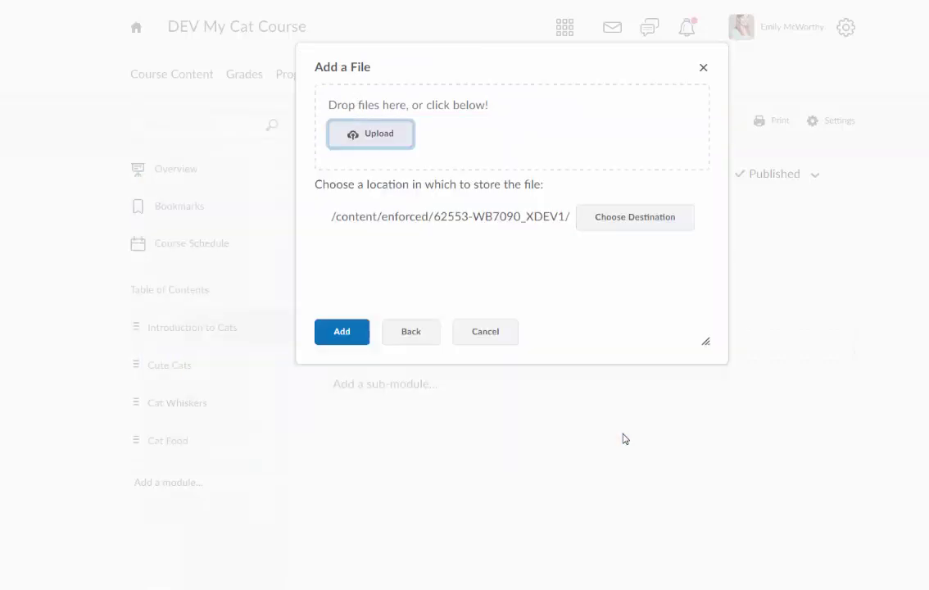
pyautogui.click(338, 332)
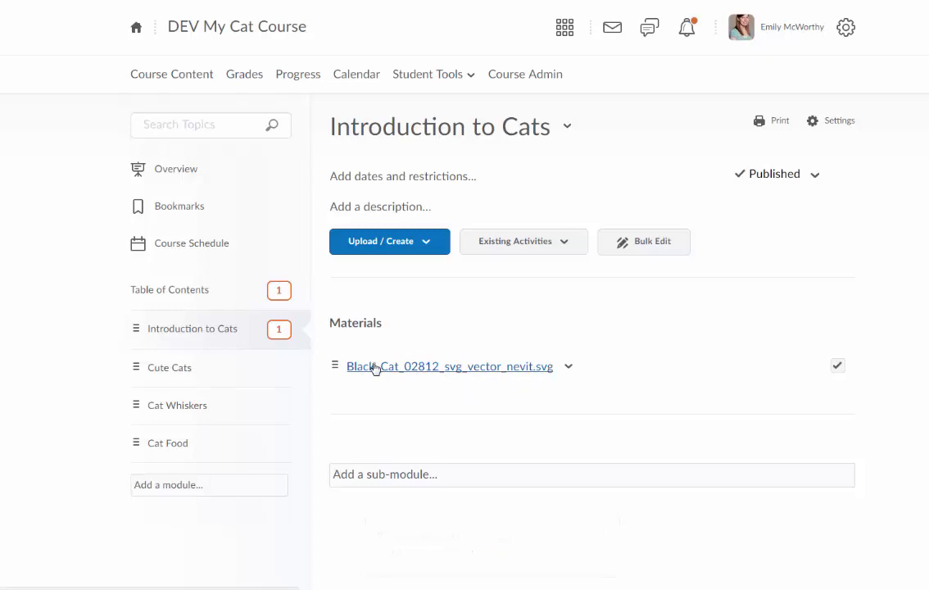
# Retitle the uploaded image topic from its file name to 'Black Cat'.
pyautogui.click(570, 369)
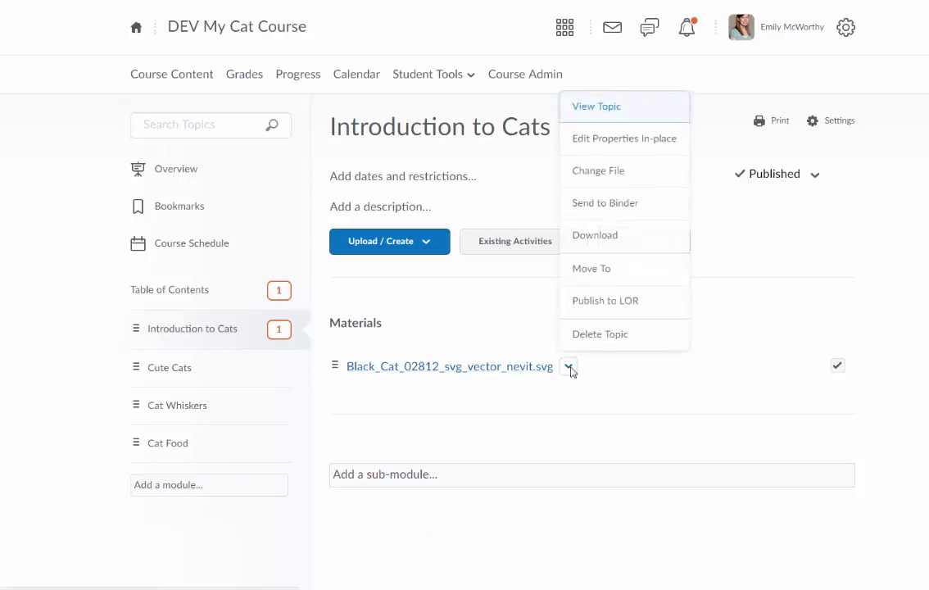
pyautogui.click(617, 141)
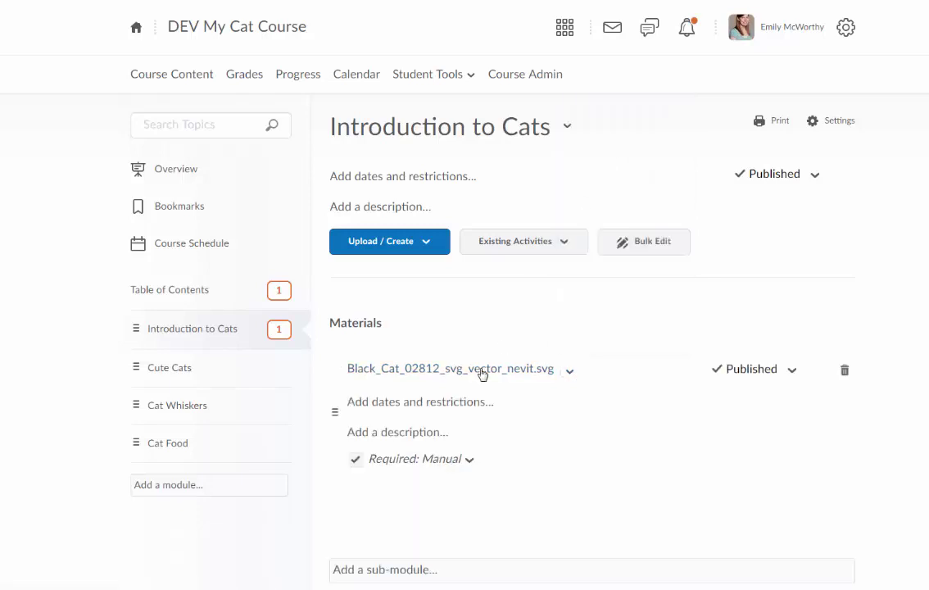
pyautogui.click(431, 375)
pyautogui.write('Black Cat')
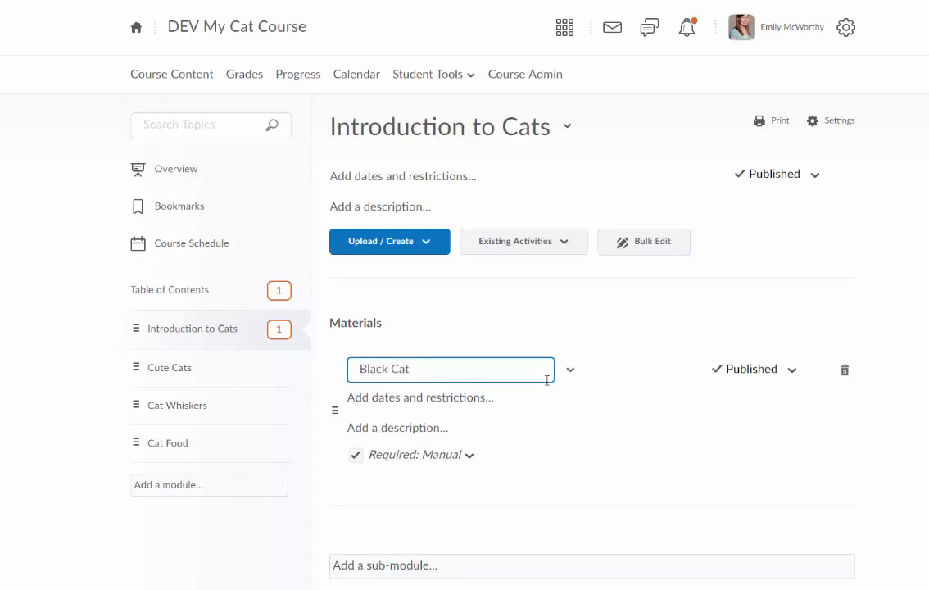
pyautogui.press('Return')
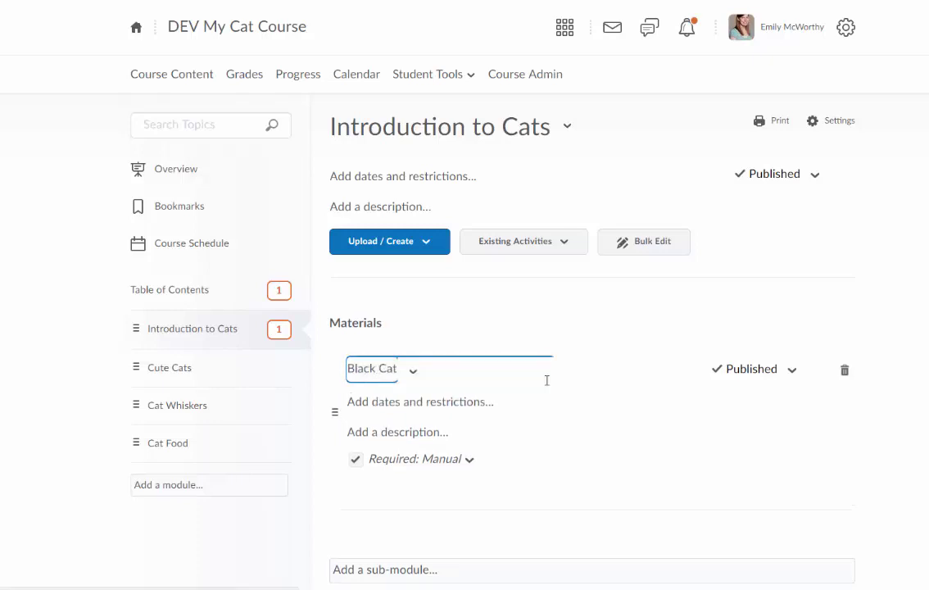
# Give the Black Cat topic the description 'Take a look at this image of a black cat.'.
pyautogui.click(430, 433)
pyautogui.write('Take a look at this ')
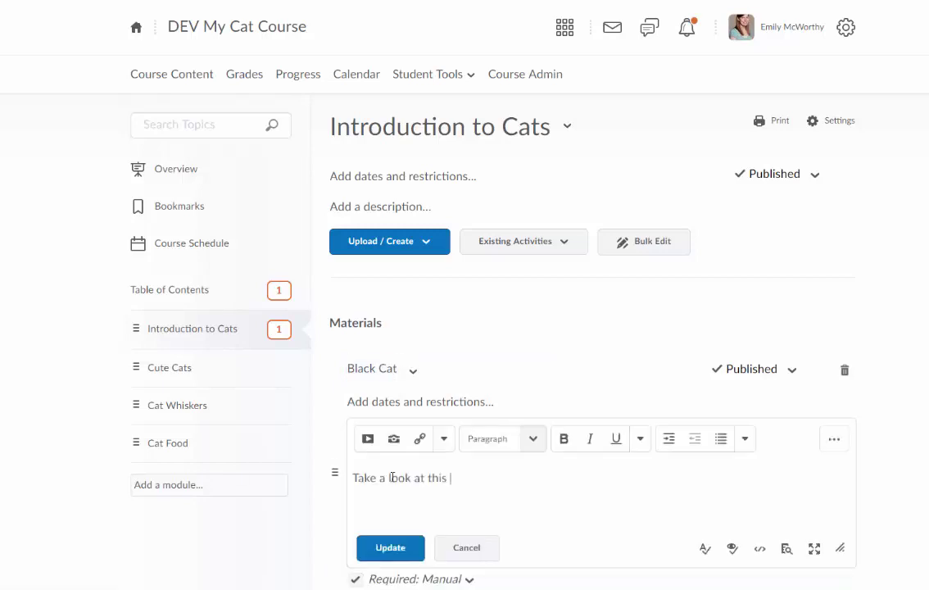
pyautogui.write('image of a black cat.')
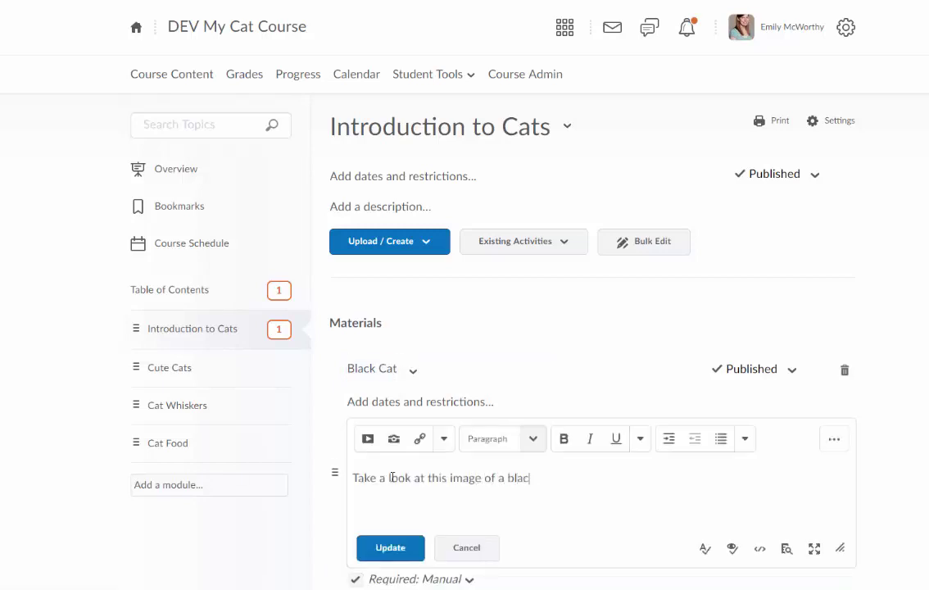
pyautogui.click(392, 546)
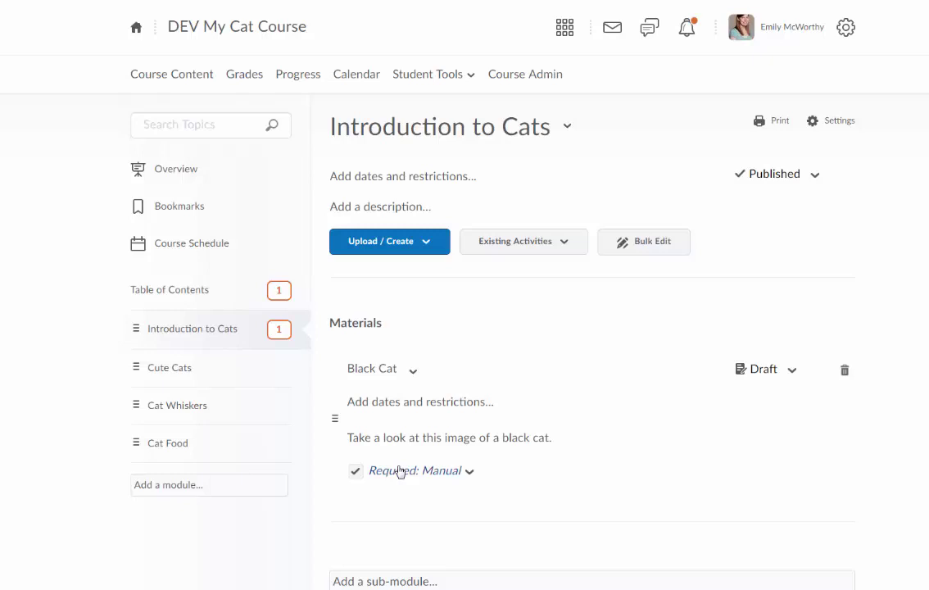
# Set the Black Cat topic's status to Draft, then check the module's publish status options.
pyautogui.click(750, 370)
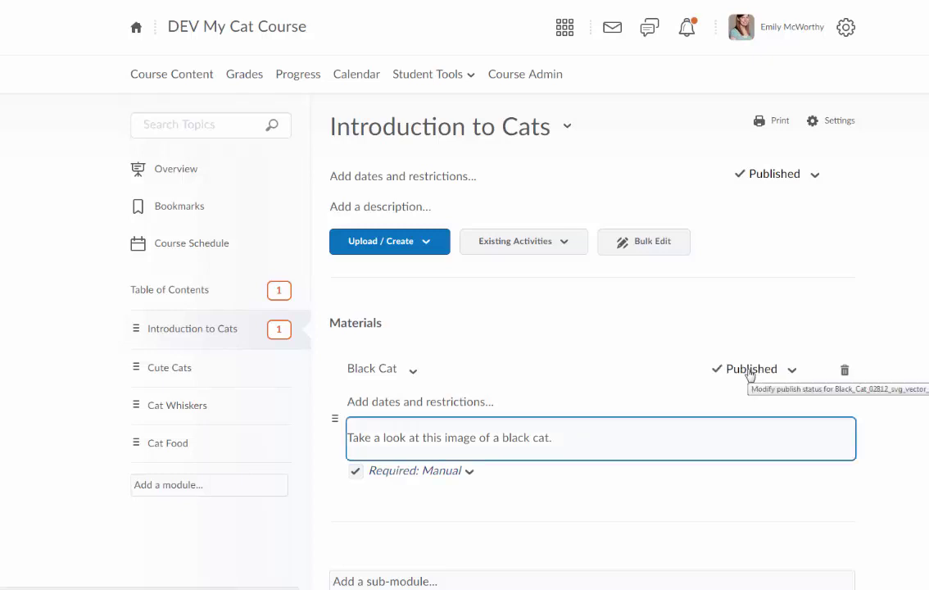
pyautogui.click(793, 373)
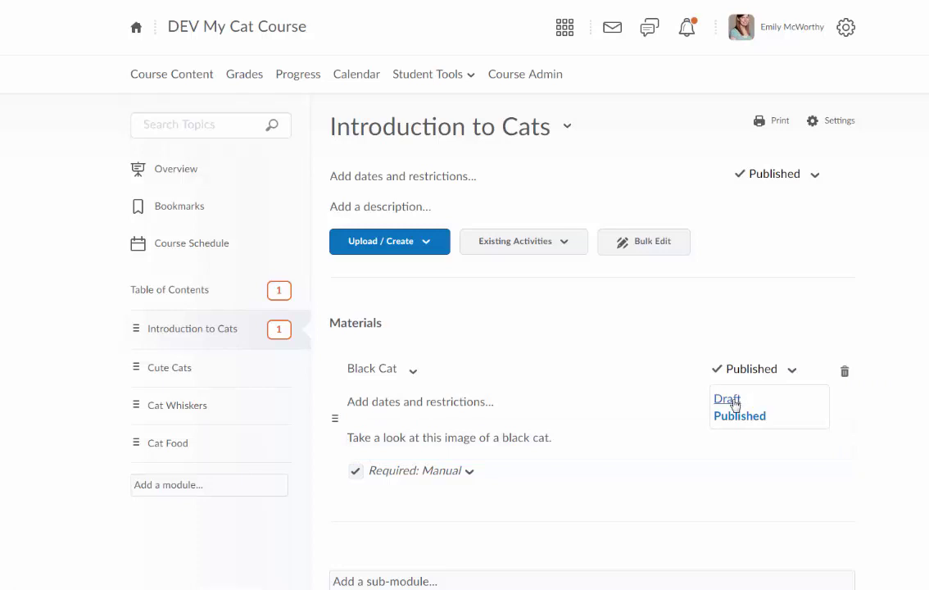
pyautogui.click(730, 400)
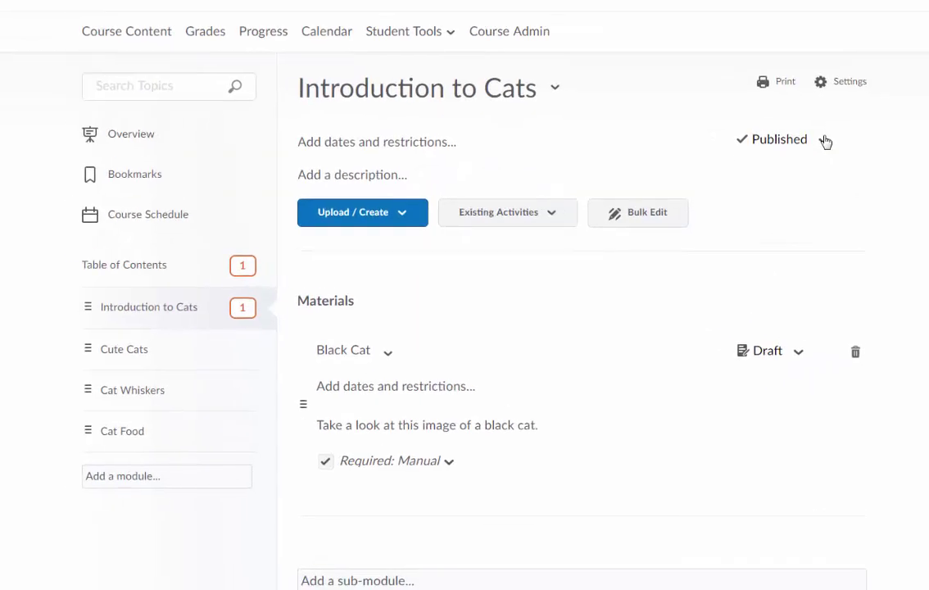
pyautogui.click(835, 100)
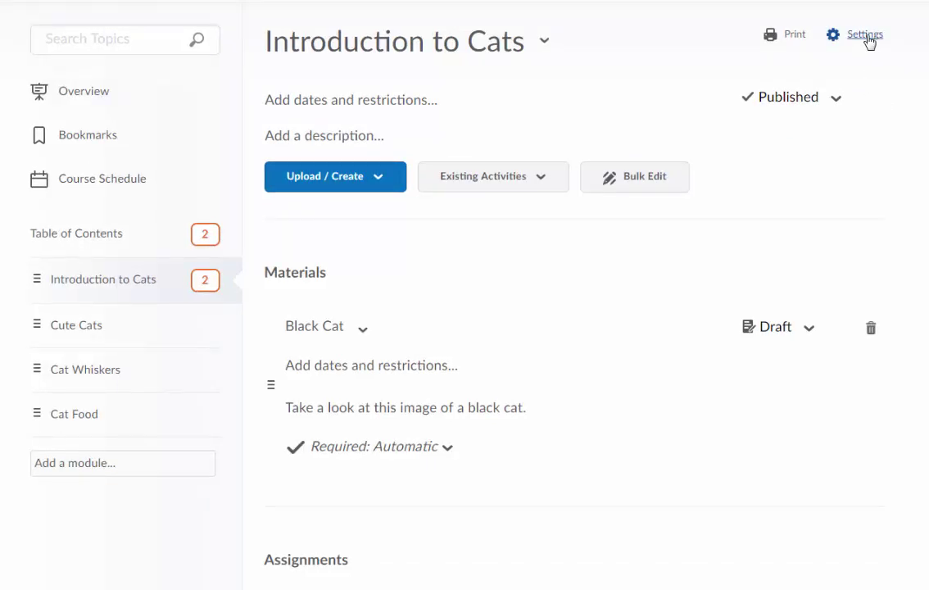
pyautogui.click(866, 37)
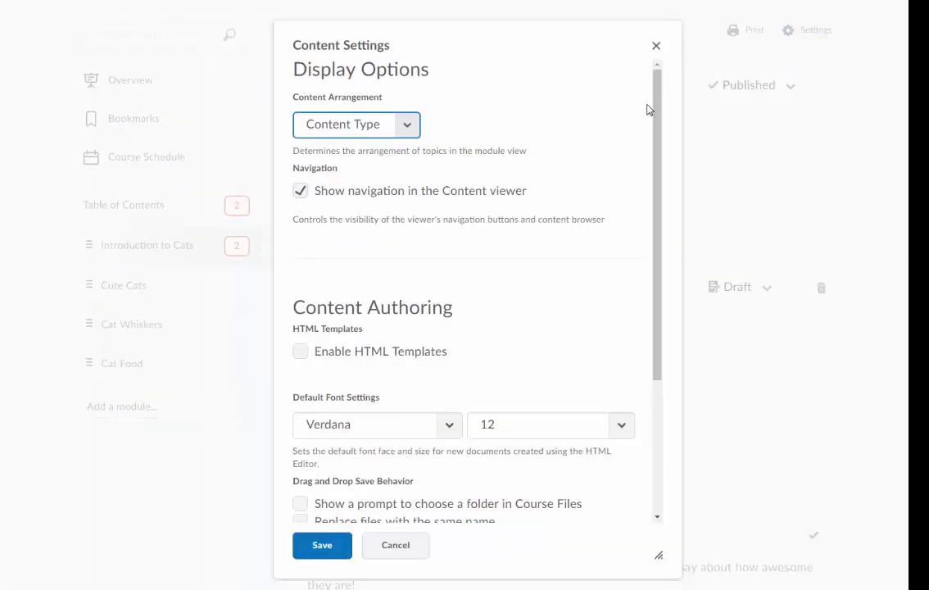
pyautogui.moveTo(656, 94); pyautogui.dragTo(652, 288)
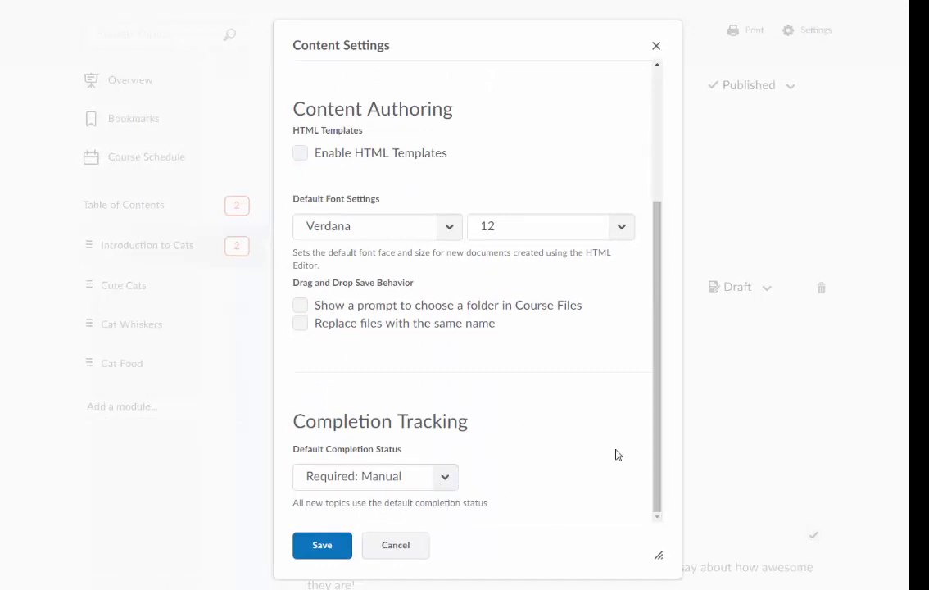
pyautogui.moveTo(656, 433); pyautogui.dragTo(653, 283)
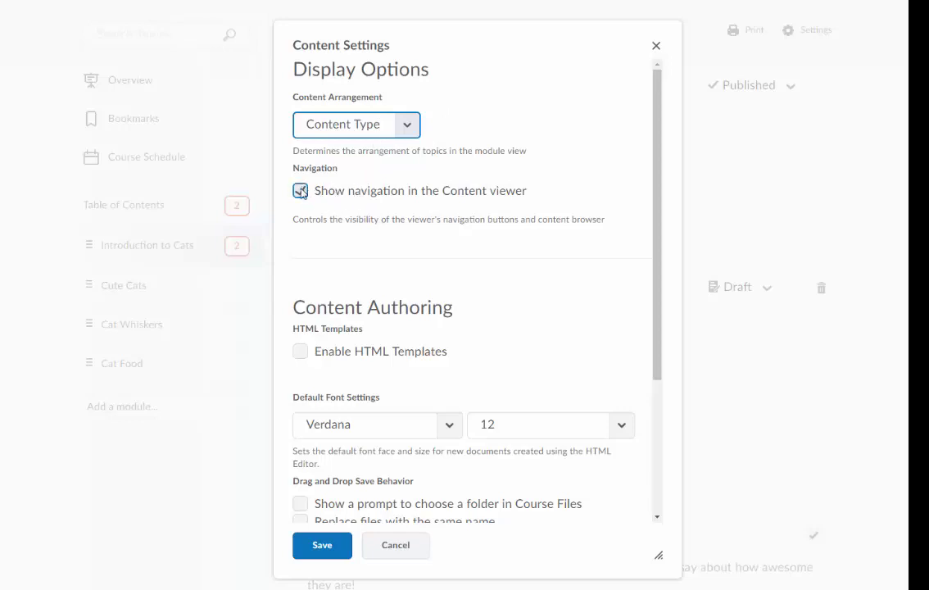
pyautogui.click(396, 546)
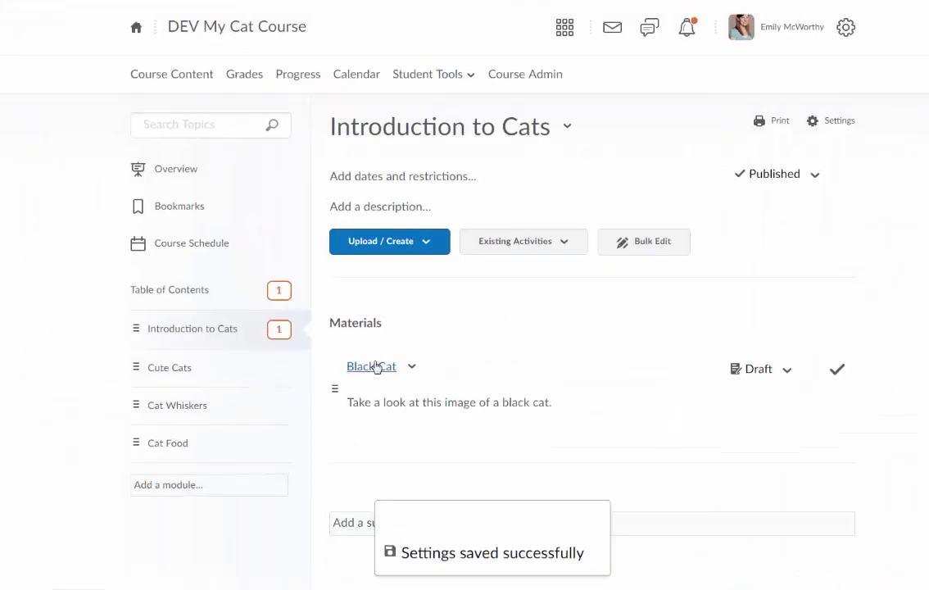
# View the Black Cat topic's image, briefly showing then hiding the table of contents panel.
pyautogui.click(373, 367)
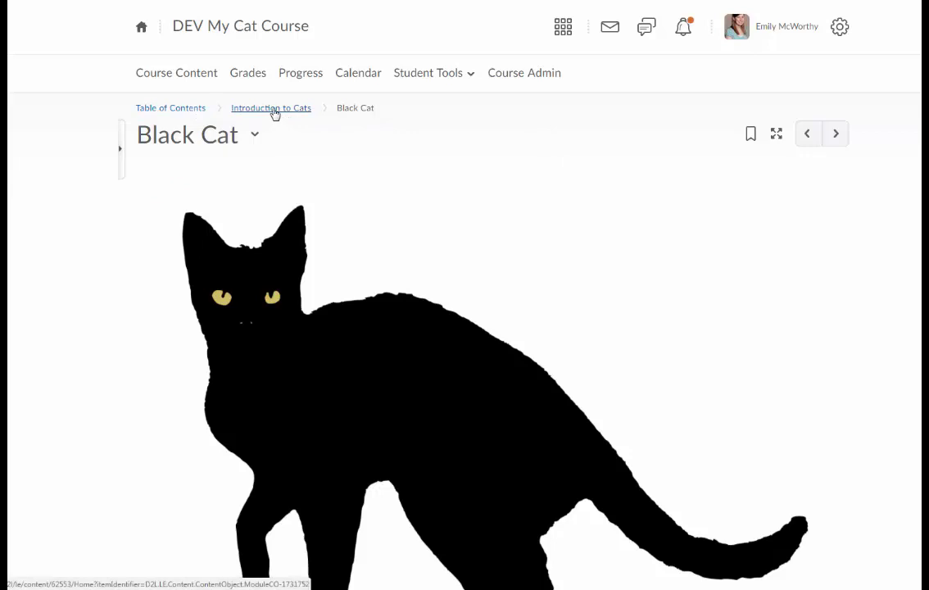
pyautogui.click(123, 151)
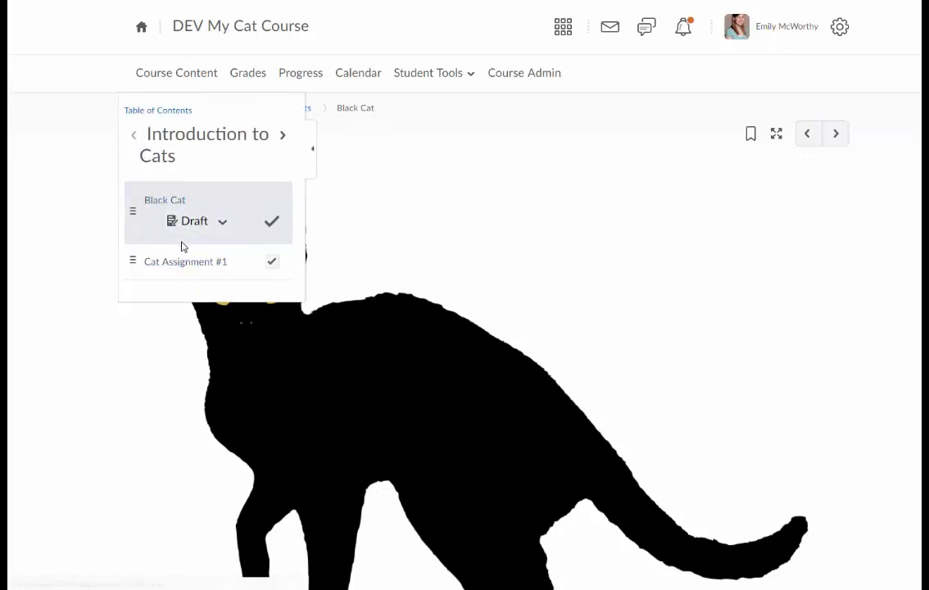
pyautogui.click(314, 150)
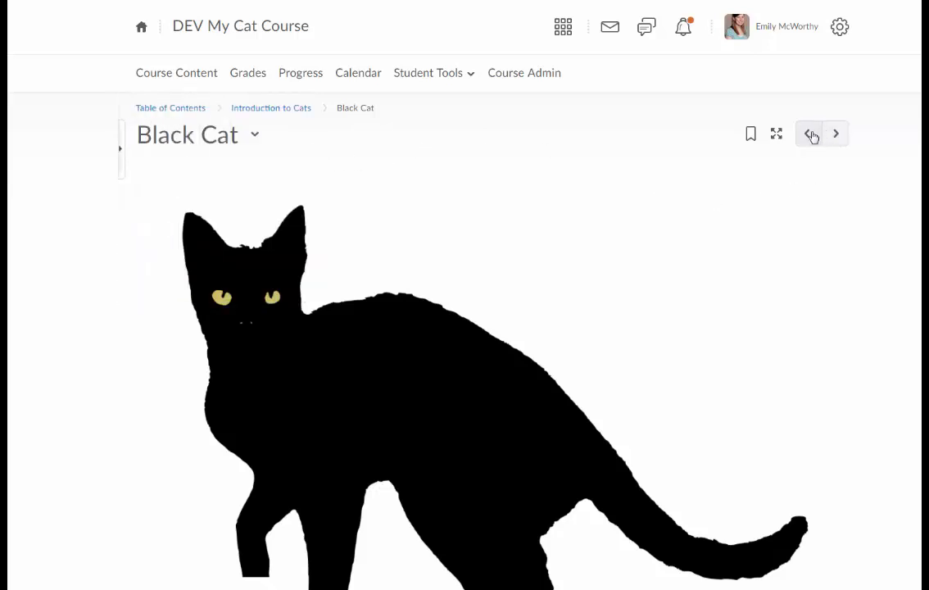